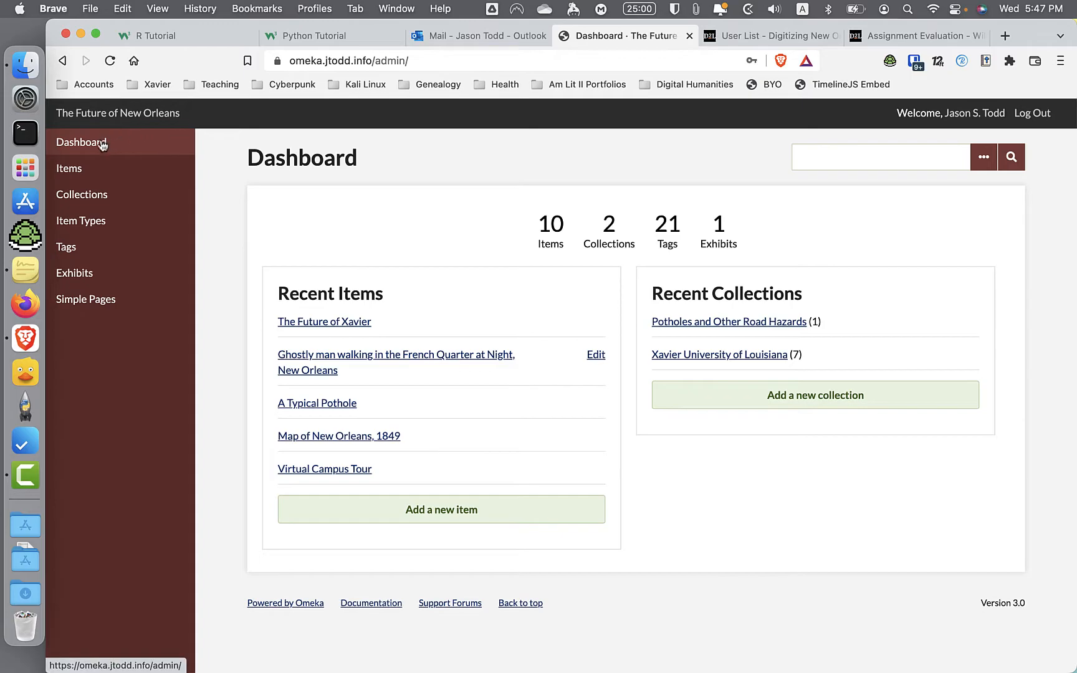
- Start a new collection and title it "Rougarou, the Original Swamp Thing"
left_click(82, 194)
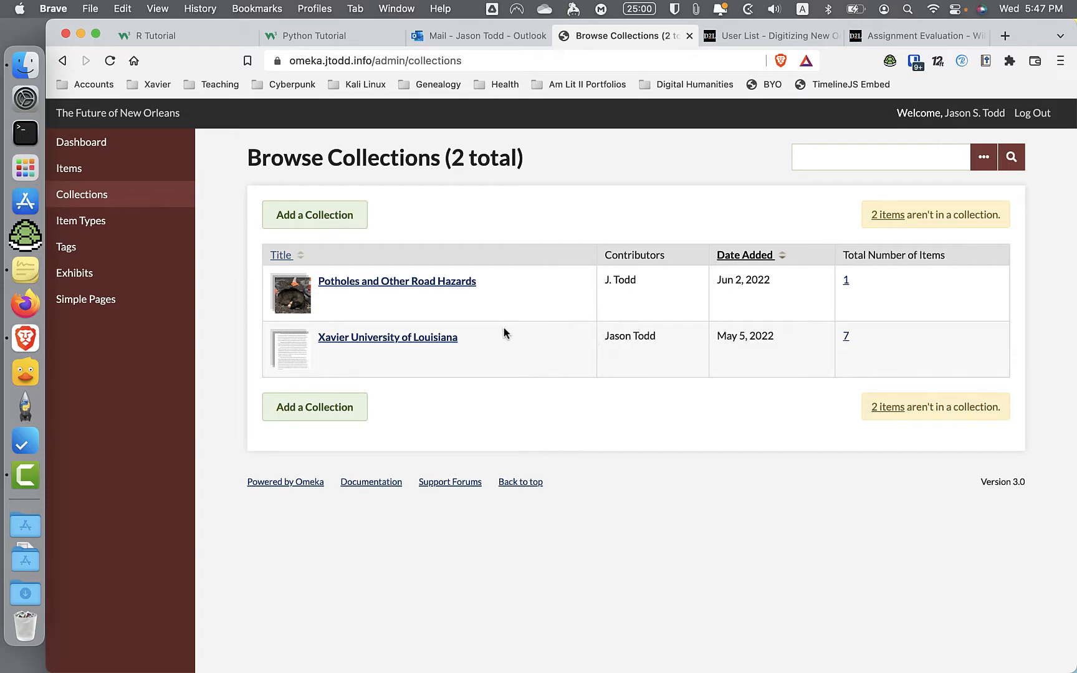
left_click(310, 220)
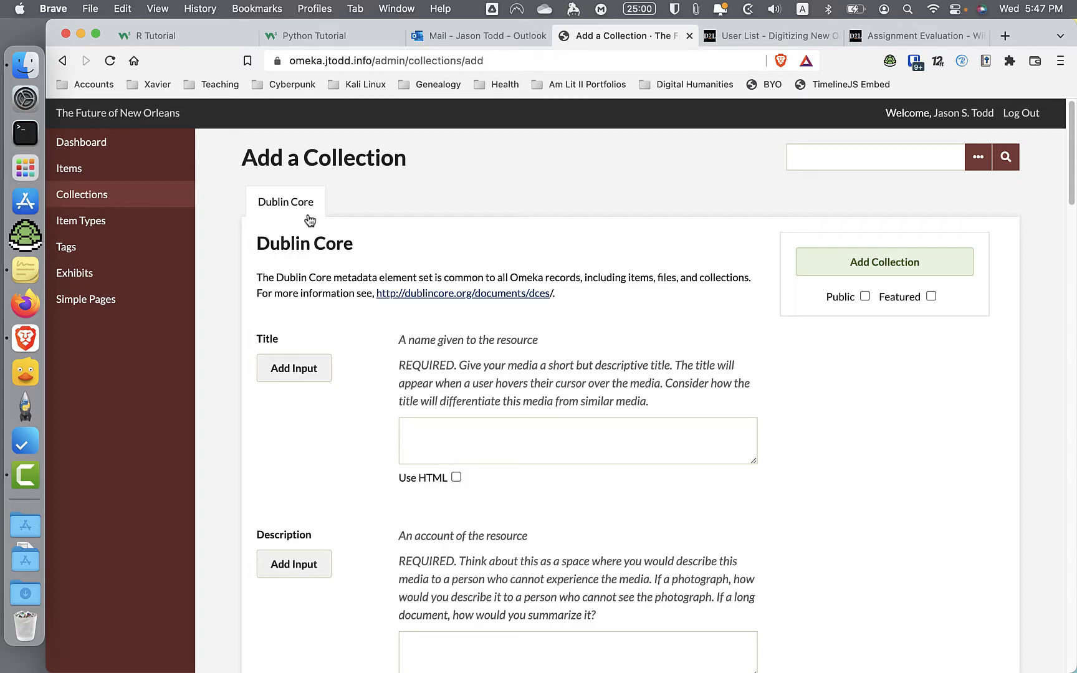
left_click(532, 440)
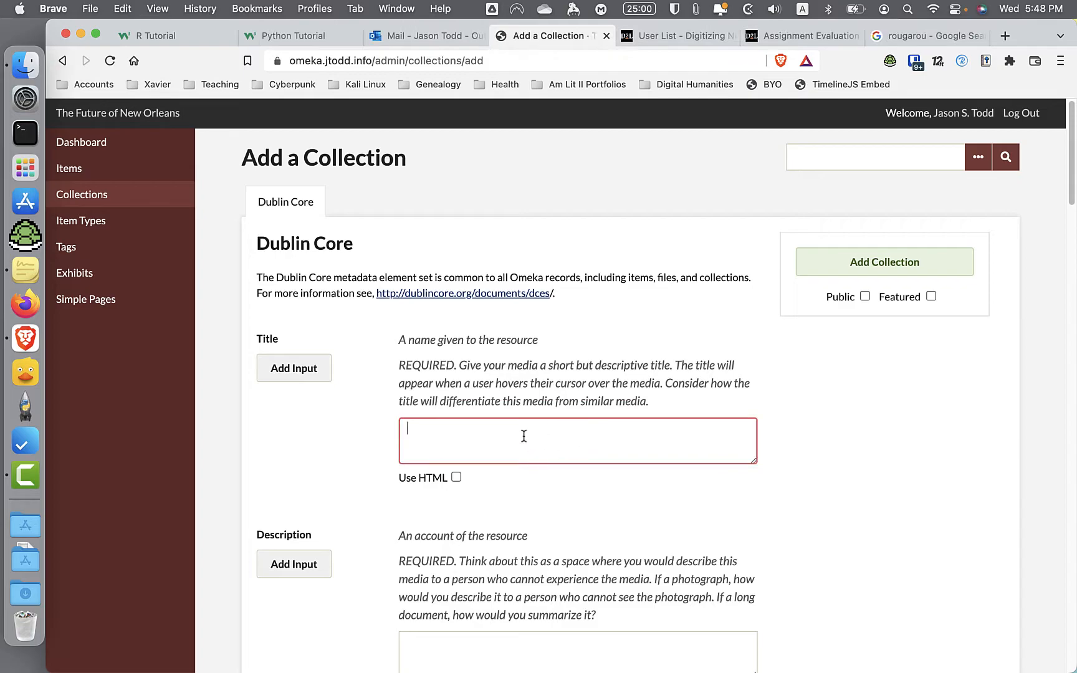
type("Rougarou, the Original Swamp Thing")
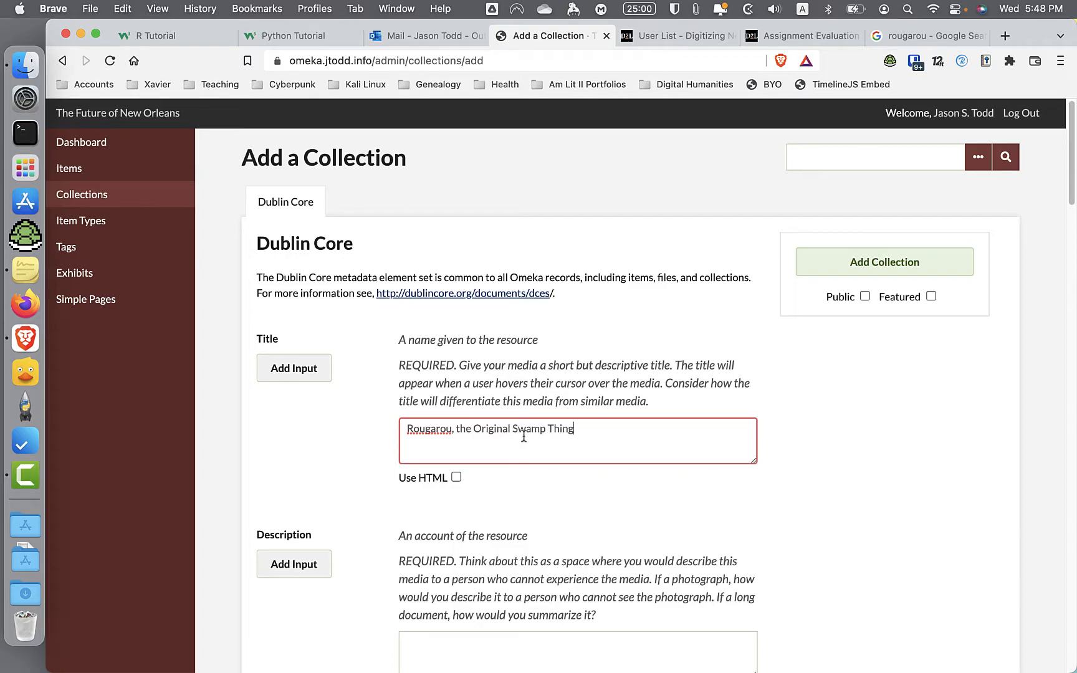
- Begin the collection's description with "This collection explores the dangers created by the legendary"
scroll(560, 471, "down", 2)
scroll(560, 472, "down", 5)
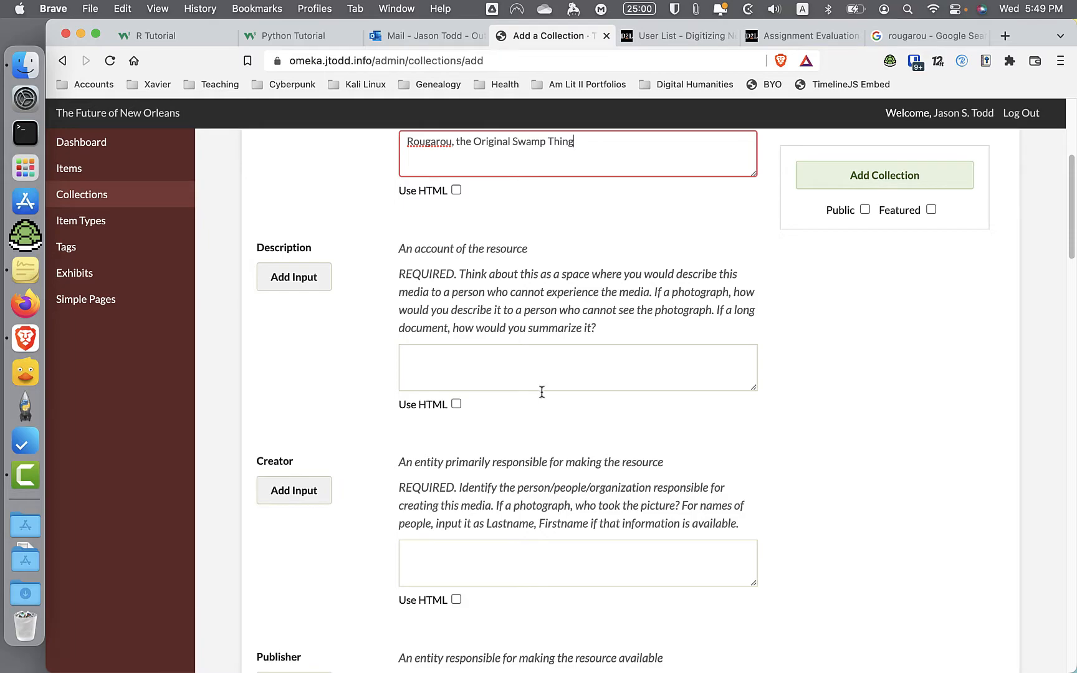
left_click(537, 373)
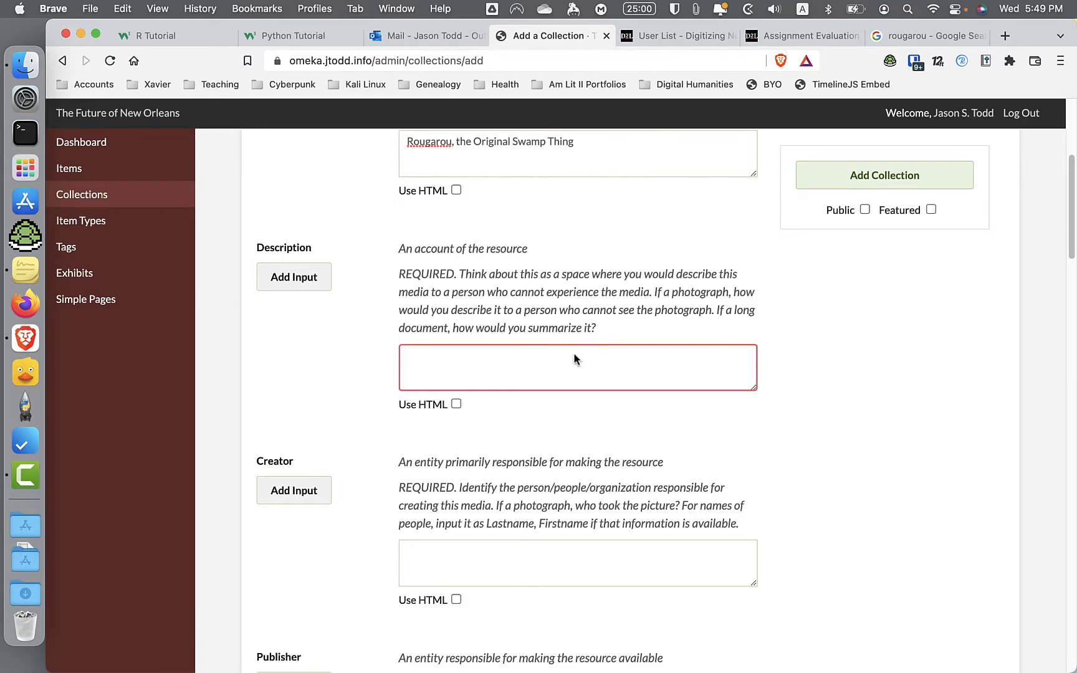
type("This collection explores the ")
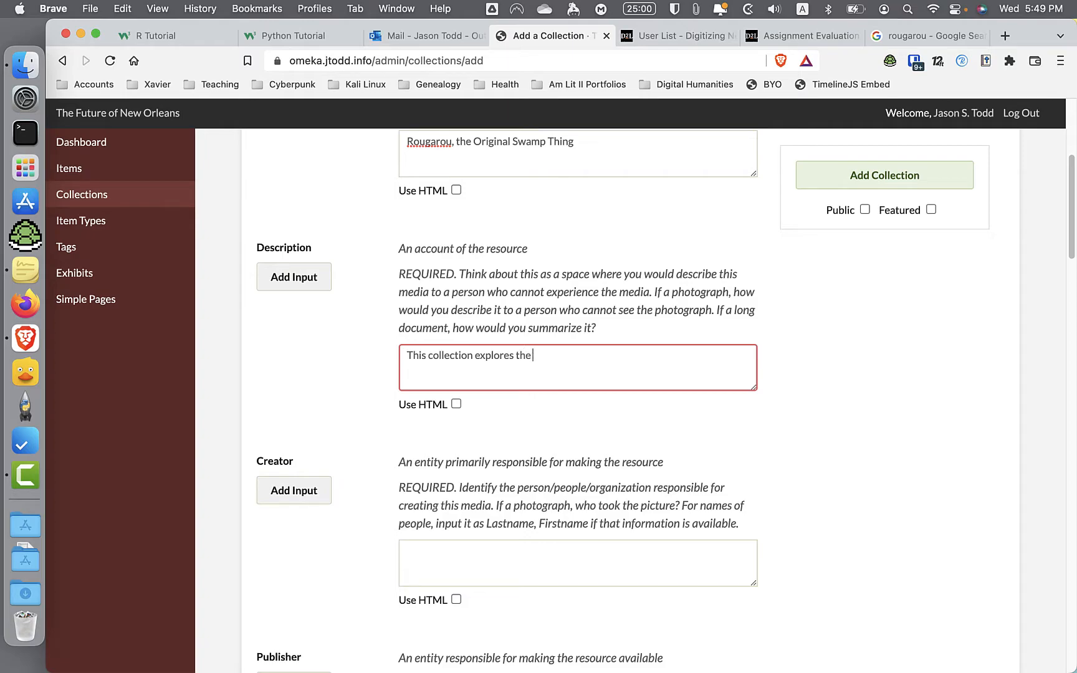
type("dangers created by the legendary")
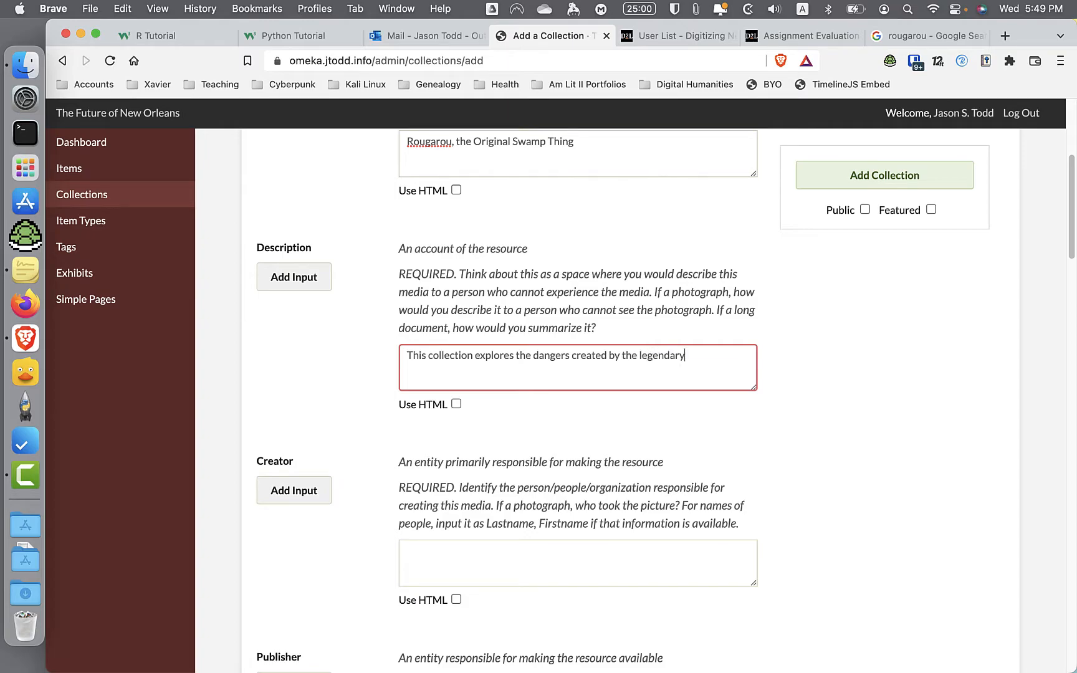
- Complete the description with "Rougarou, a lycanthrope that dwells in the swamps of southeastern Louisiana and preys on those who don't follow tradition."
type(" Rougarou, a lycanthrope that dwe")
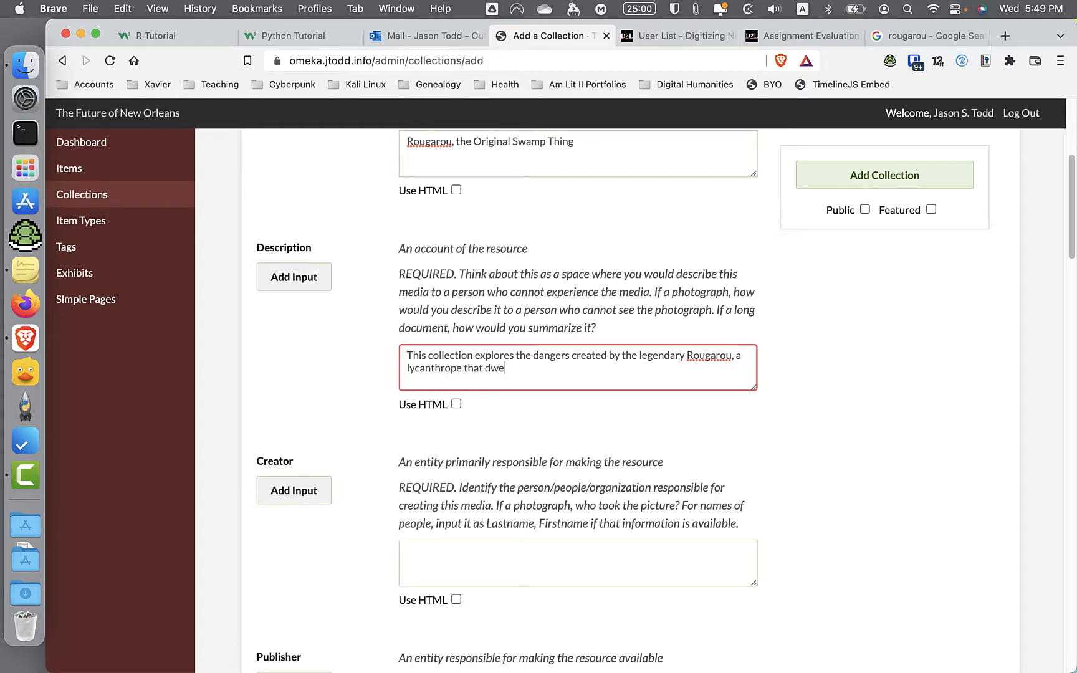
type("lls in the swamps of sout")
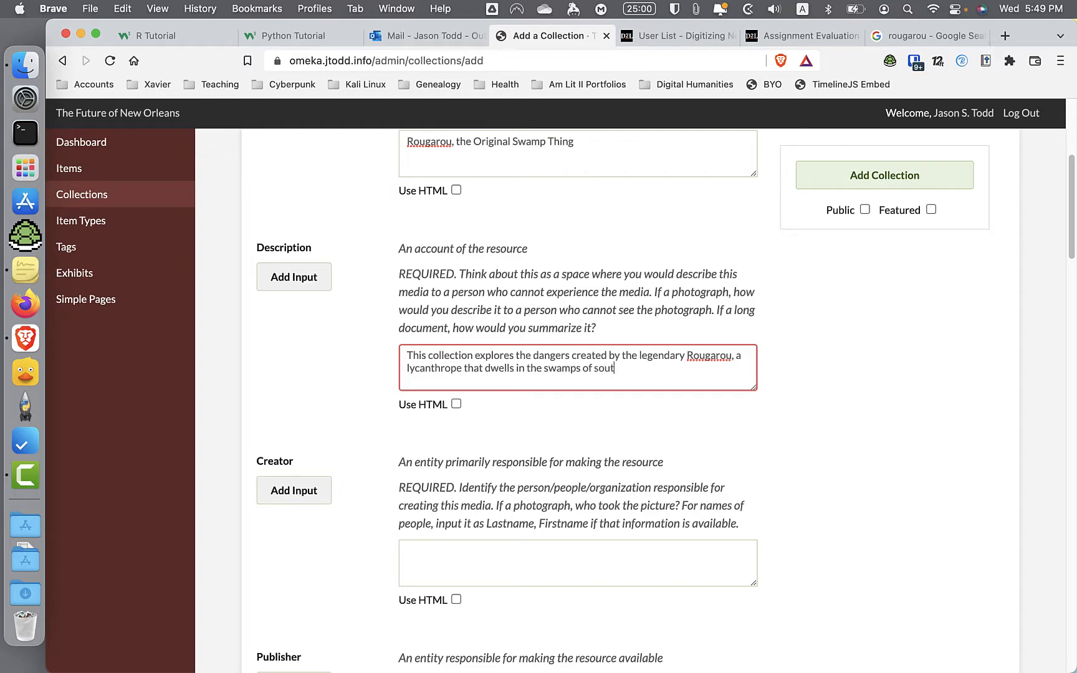
type("heastern Louisiana and prey")
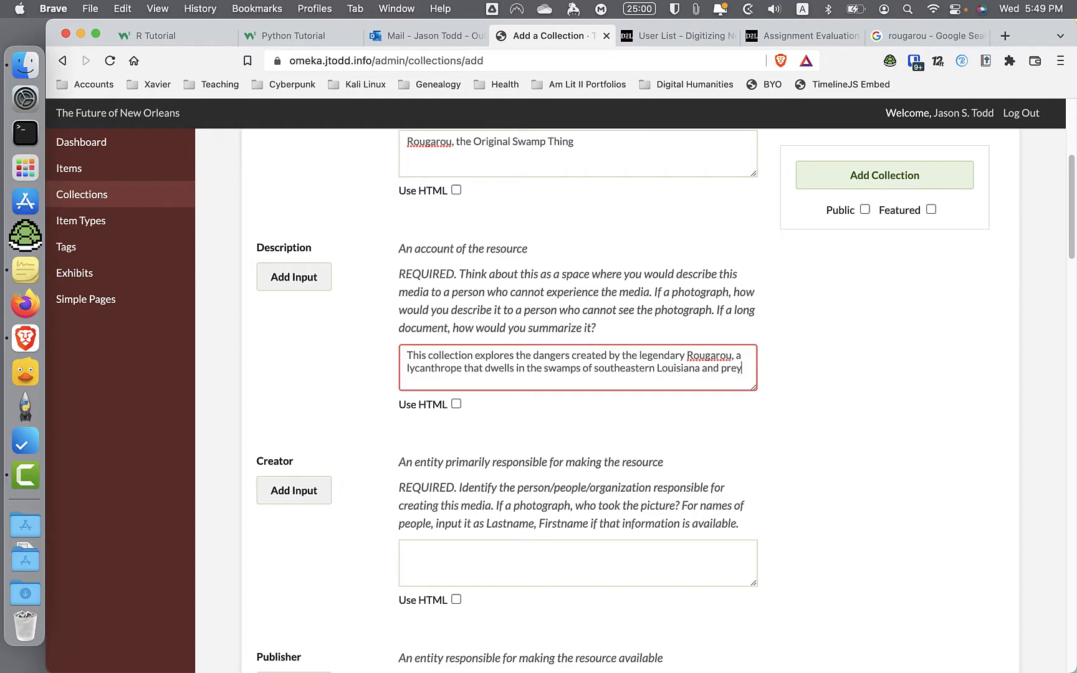
type("s on those who don't follow ")
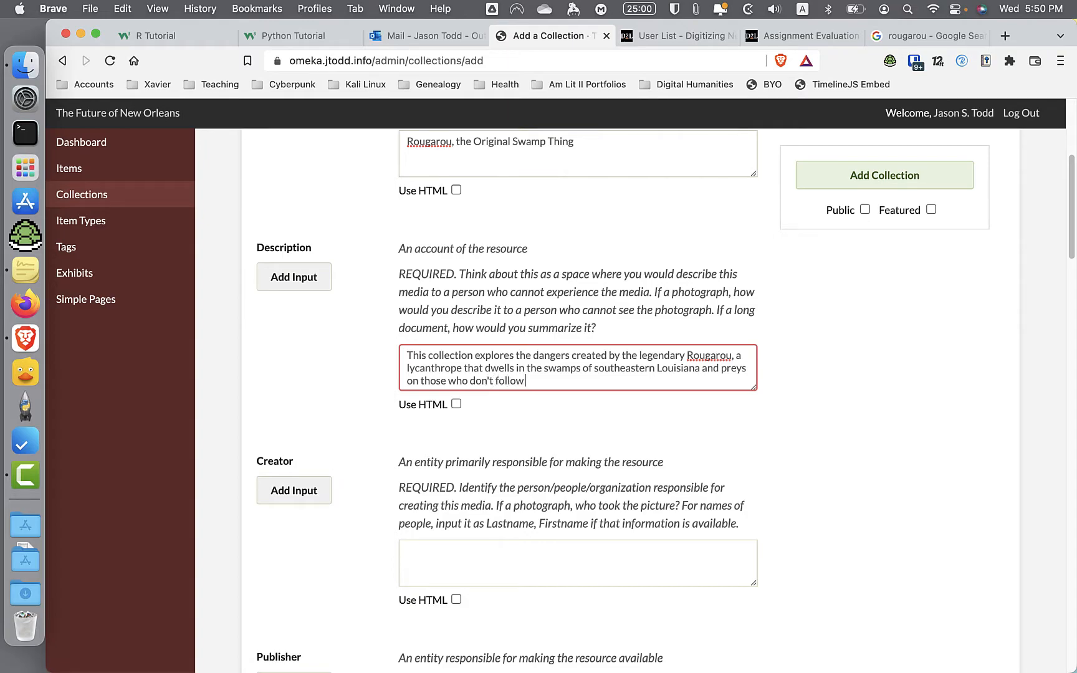
type("tradition.")
- Enter the collection author's full name as the Creator
scroll(649, 399, "down", 3)
left_click(566, 470)
type("Jason S")
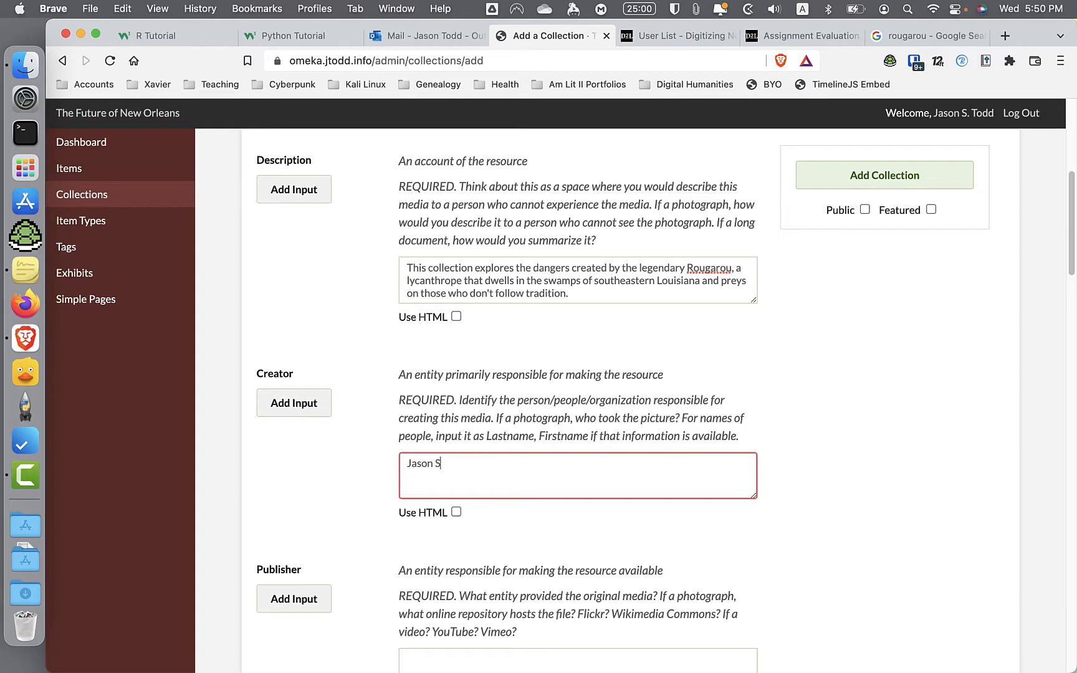
type(". Todd")
- Set the Publisher to "XCOR 1012, Digitizing New Orleans, Xavier University of Louisiana"
scroll(575, 441, "down", 6)
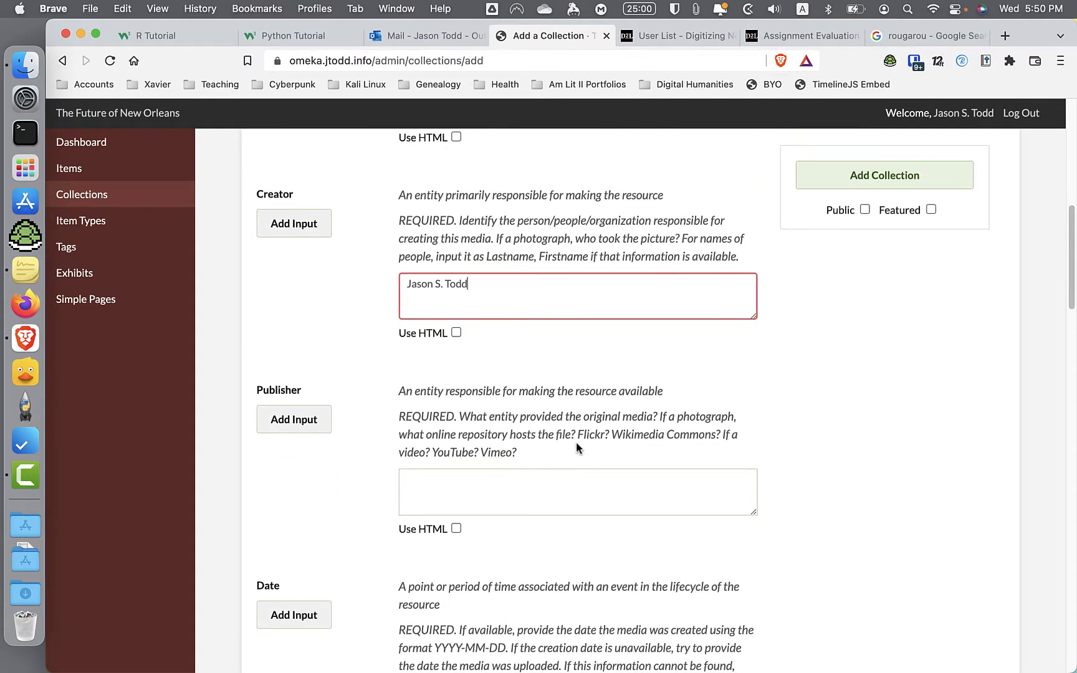
scroll(575, 442, "down", 1)
left_click(562, 469)
type("Xcor")
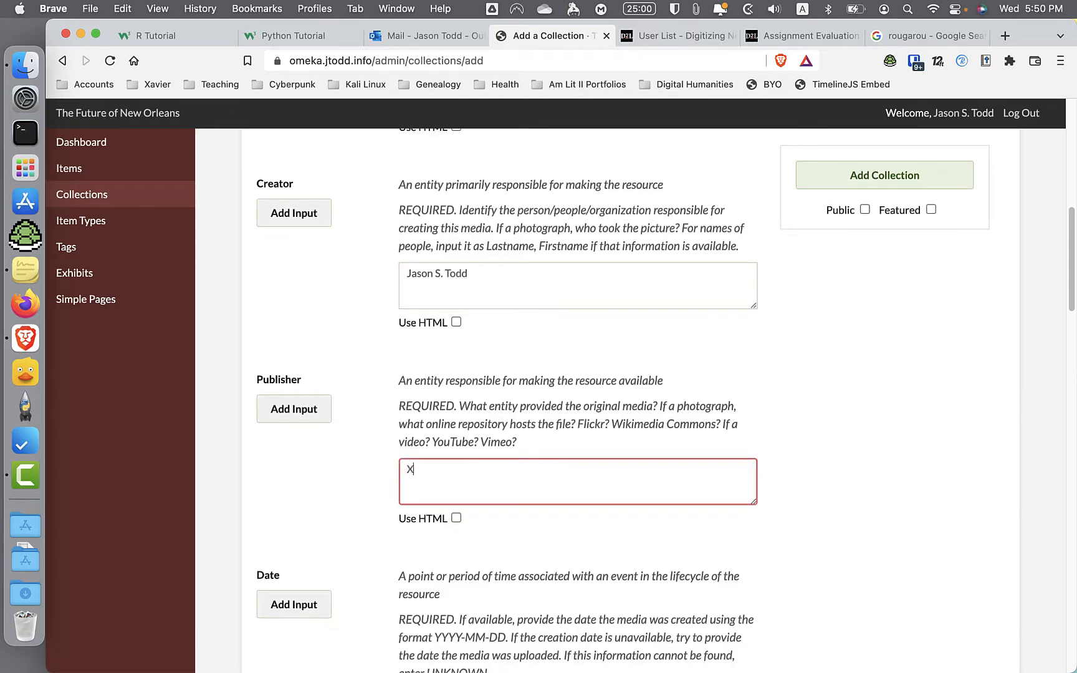
key("BackSpace")
type("COR 1012, Digitizing New Orleans,")
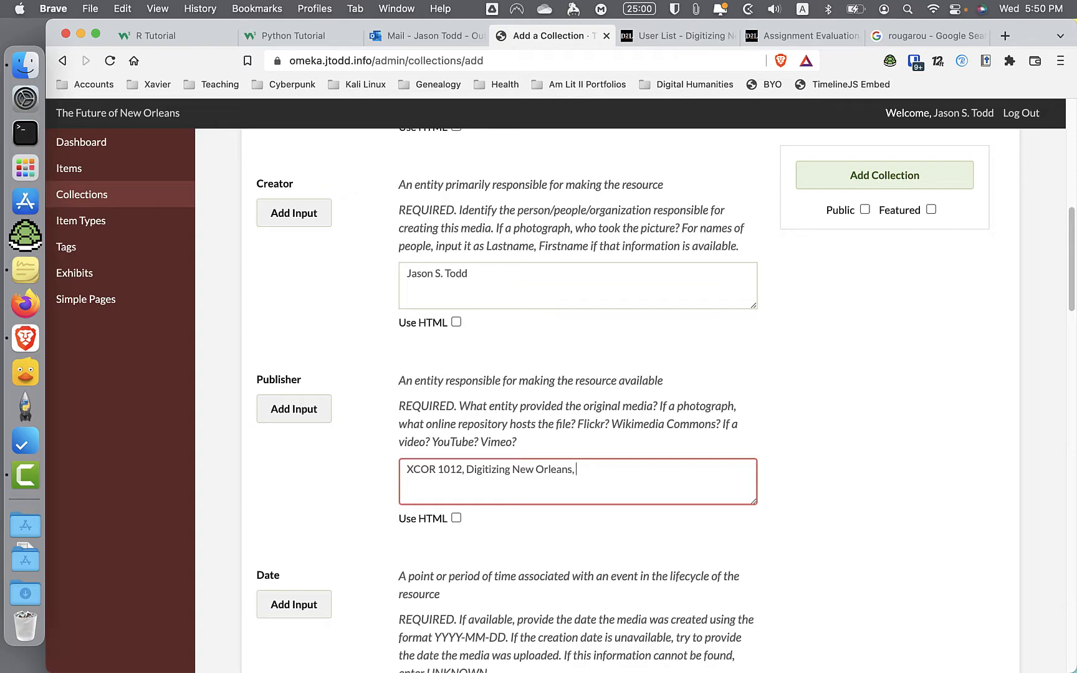
type(" Xavier University of L")
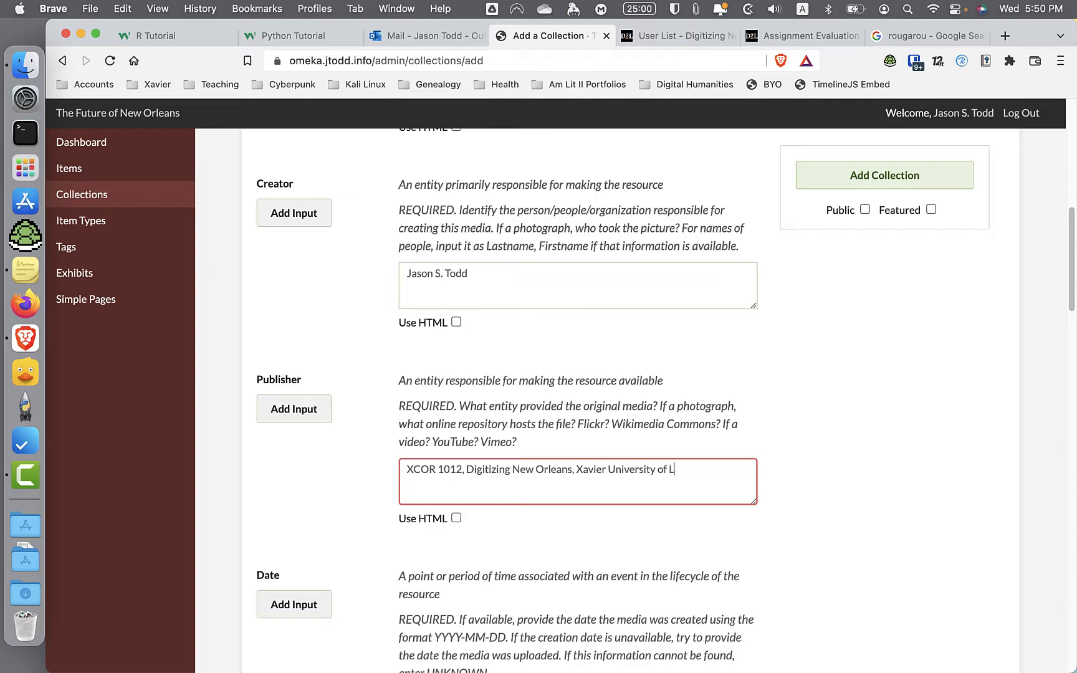
type("ouisiana")
- Set the collection's Date to 2022-06-08
scroll(623, 399, "down", 5)
scroll(547, 498, "down", 1)
left_click(547, 516)
type("202")
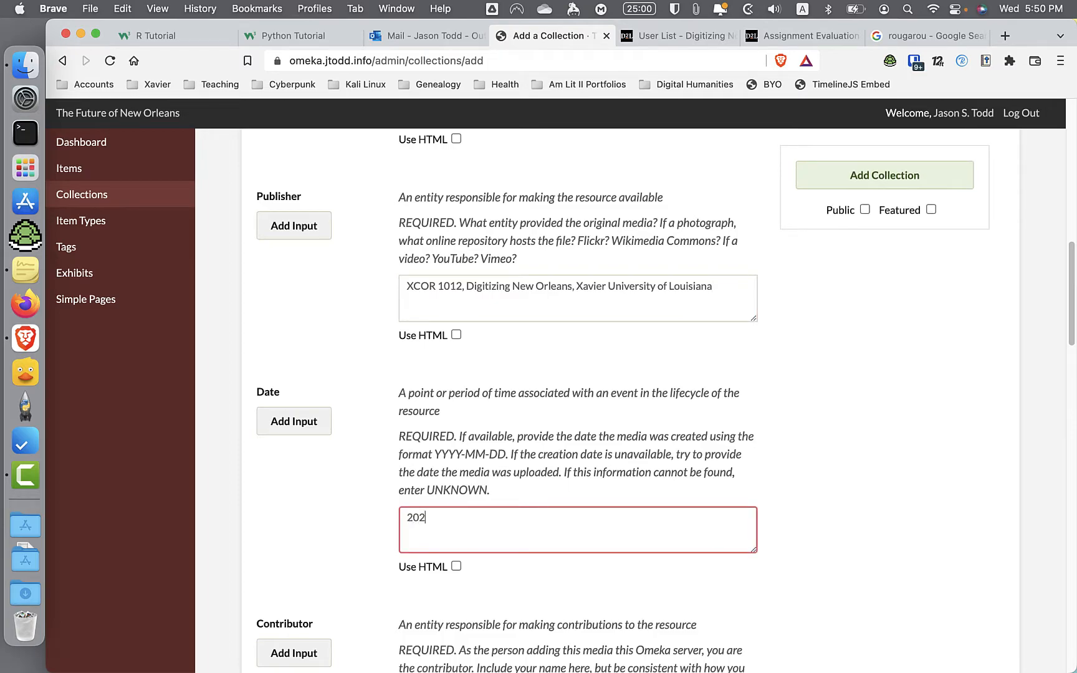
type("2-06-08")
- Enter the contributor's full name in the Contributor field
scroll(546, 531, "down", 5)
left_click(538, 559)
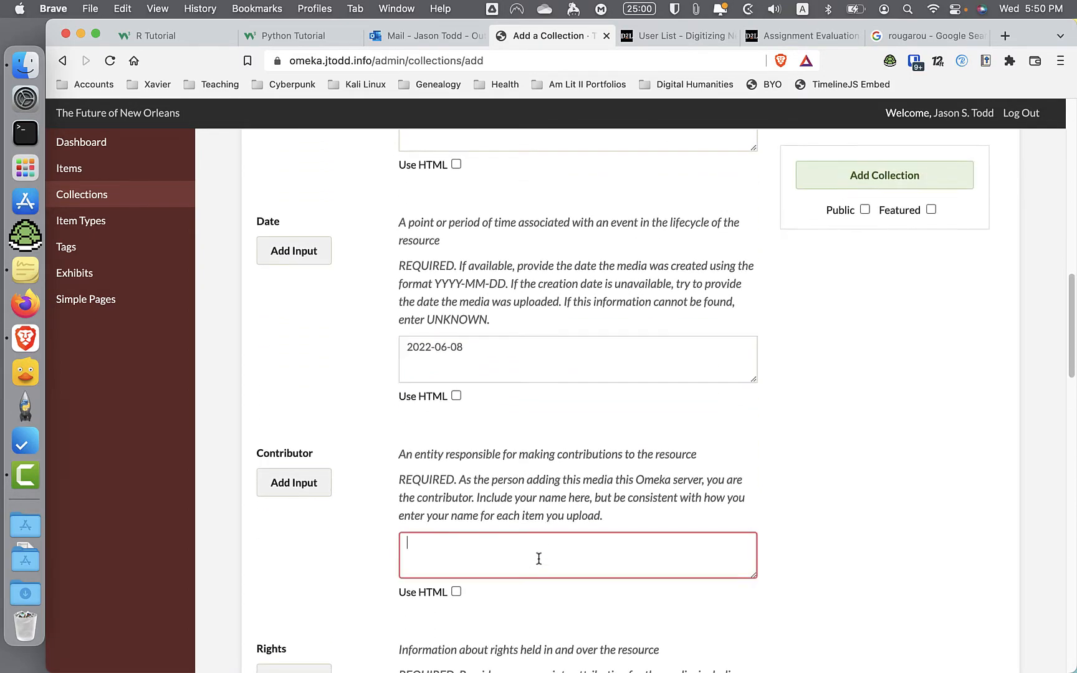
type("Jason S. Todd")
- Fill in Rights with the attribution "Rougarou, the Original Swamp Thing" by the creator's full name, followed by "is licensed under CC-BY-SA 4.0."
scroll(507, 399, "down", 6)
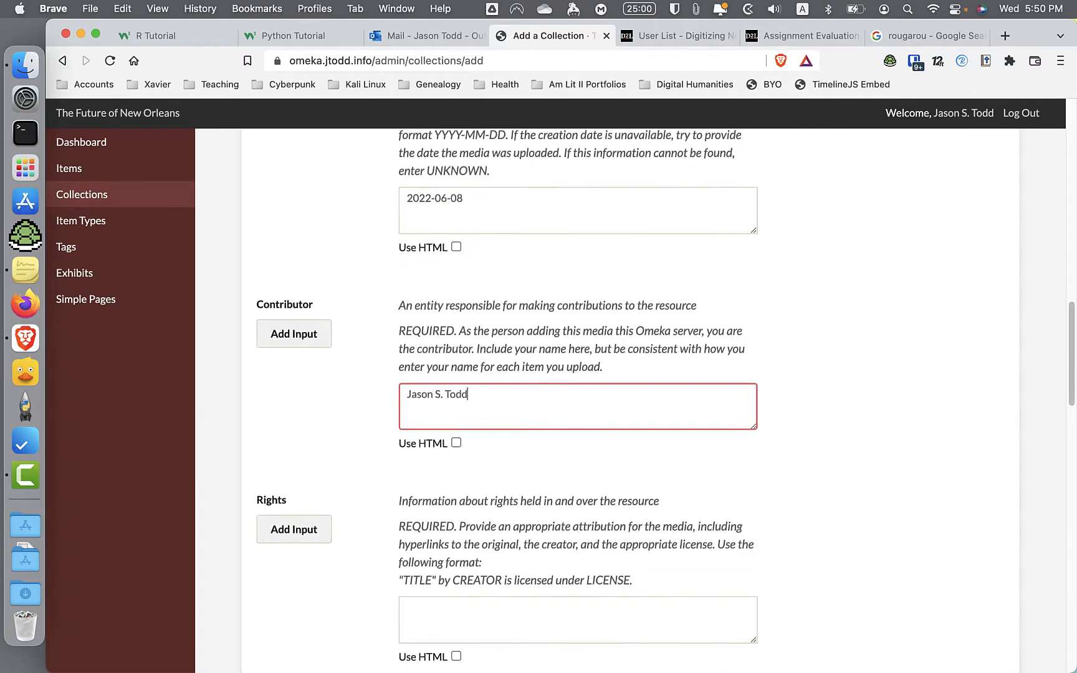
scroll(525, 519, "down", 2)
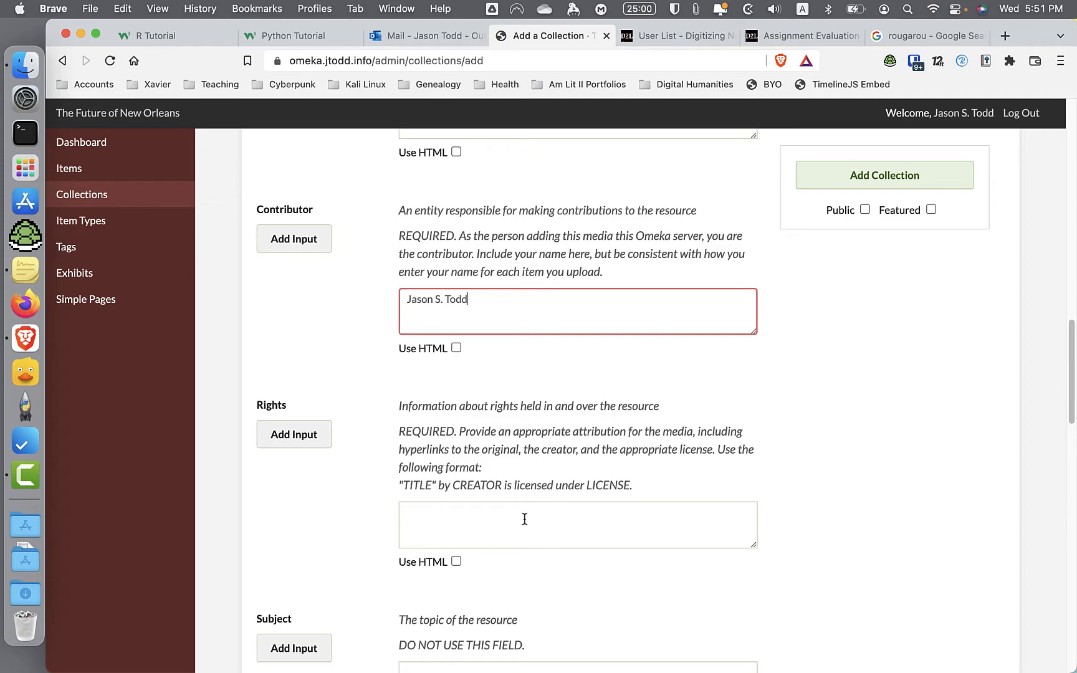
left_click(525, 519)
type("\"")
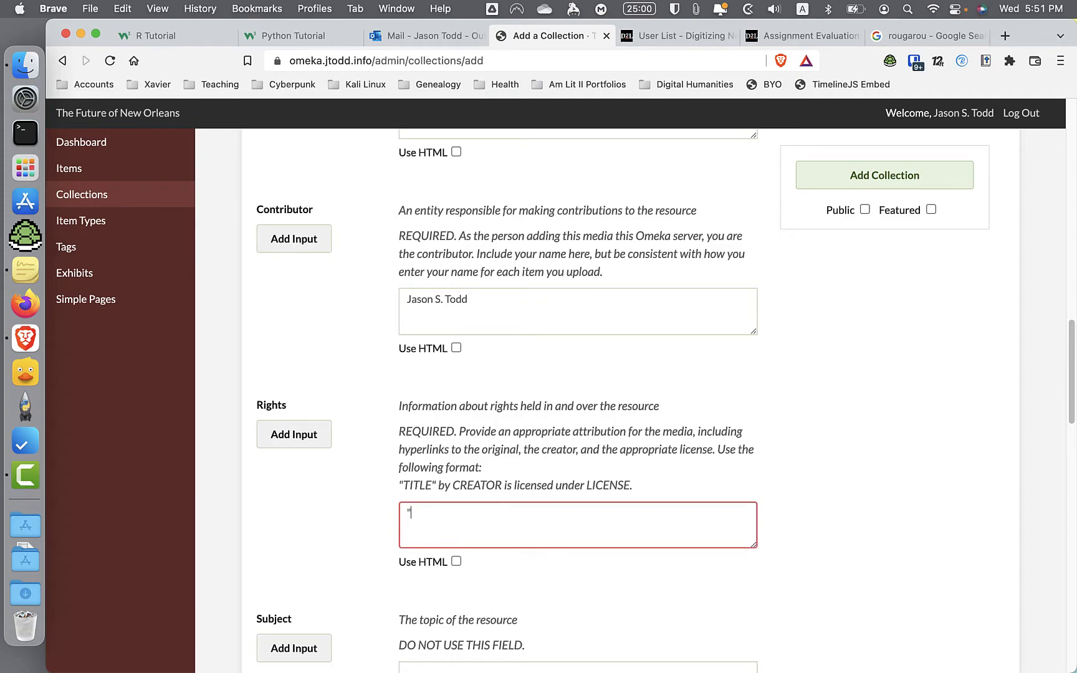
scroll(471, 411, "down", 4)
type("Rougarou, the Original Swamp Thing")
type("\"")
type(" by ")
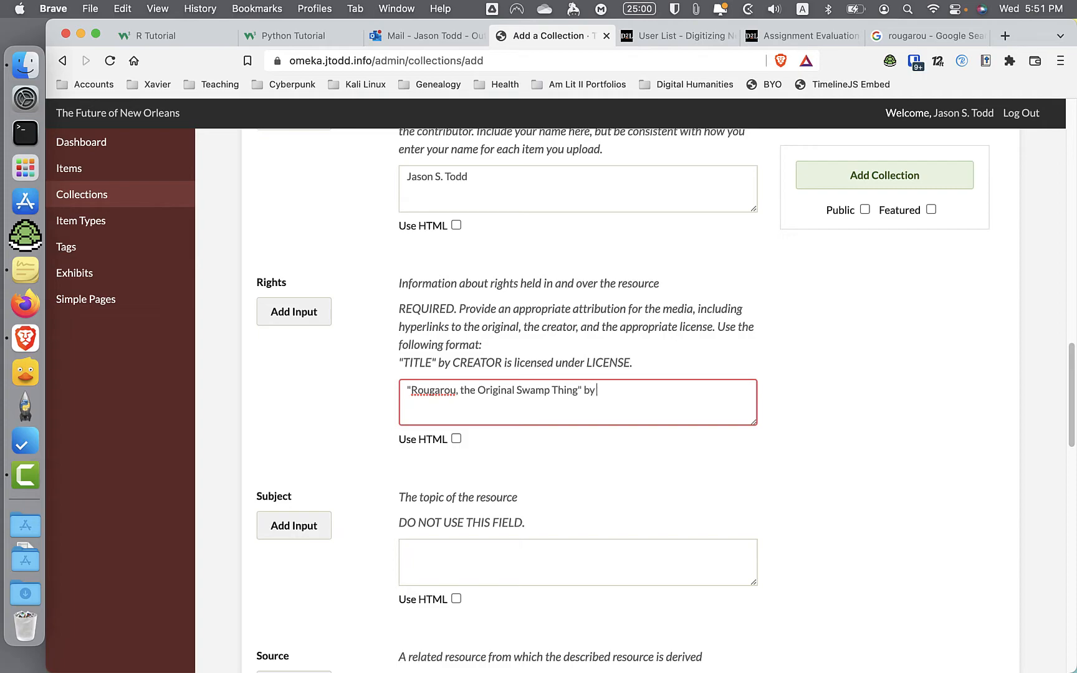
type("Jason S. Todd is licensed")
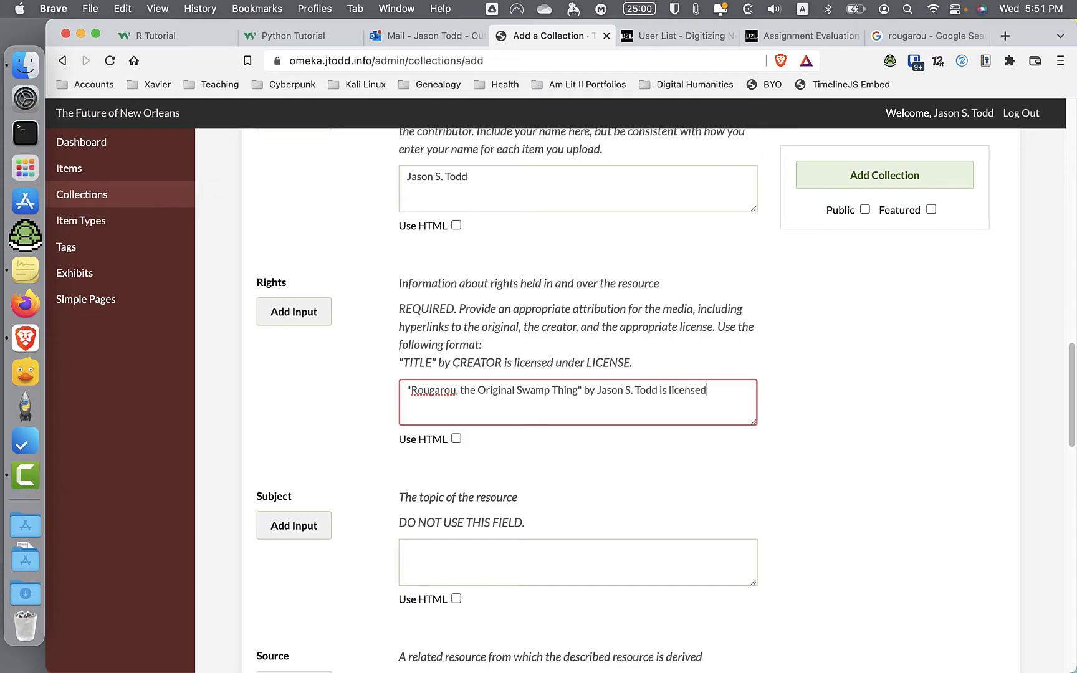
type(" under")
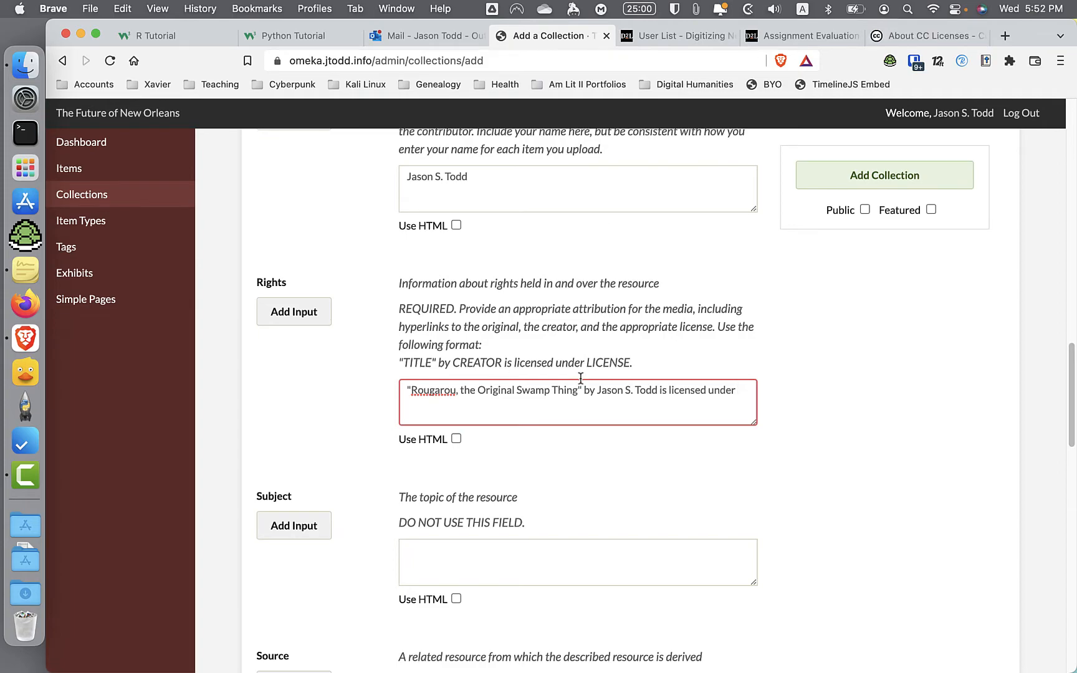
type("CC-BY-SA 4.0.")
- Open the CC BY-SA license from the Creative Commons licenses page and copy its web address
left_click(945, 42)
scroll(390, 267, "down", 5)
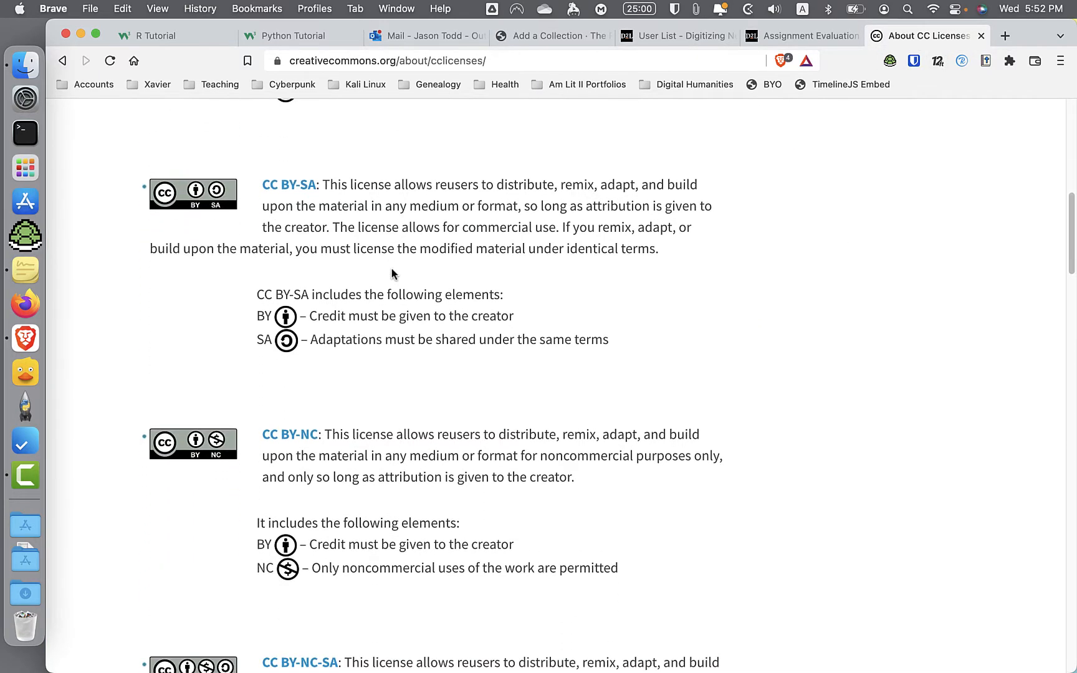
left_click(306, 193)
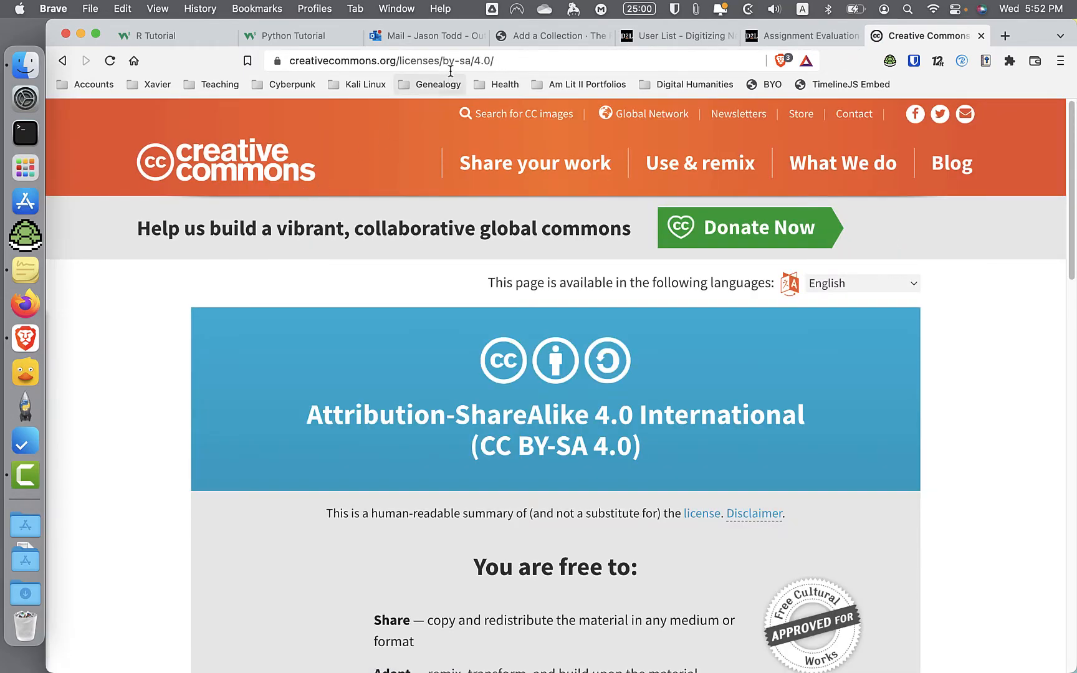
left_click(452, 63)
key("super+c")
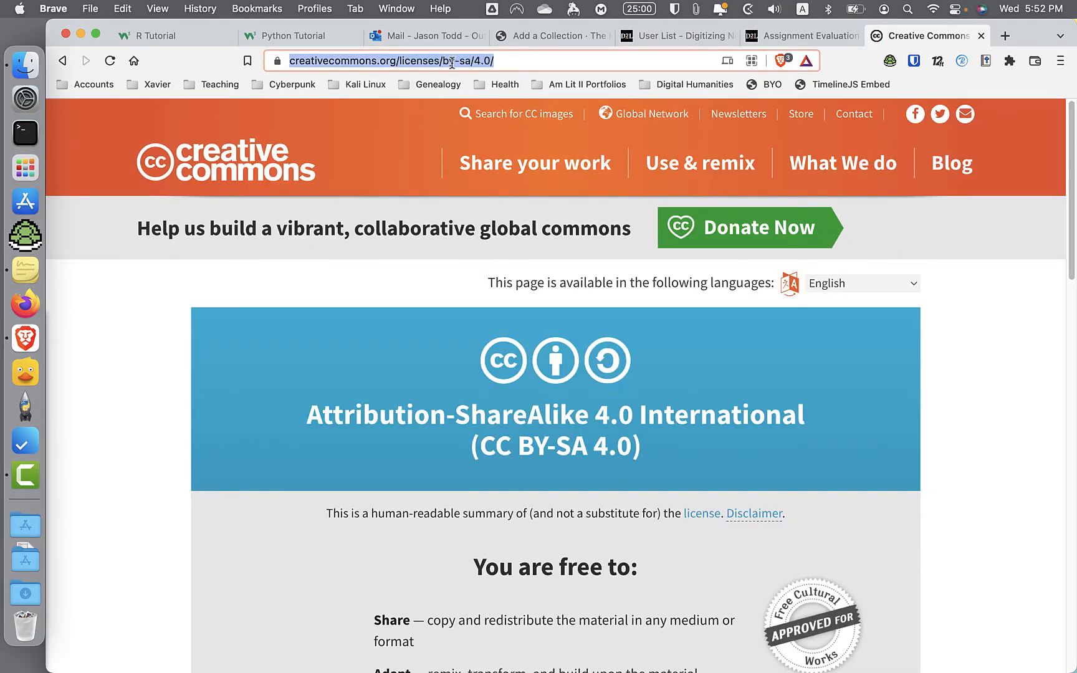
left_click(552, 35)
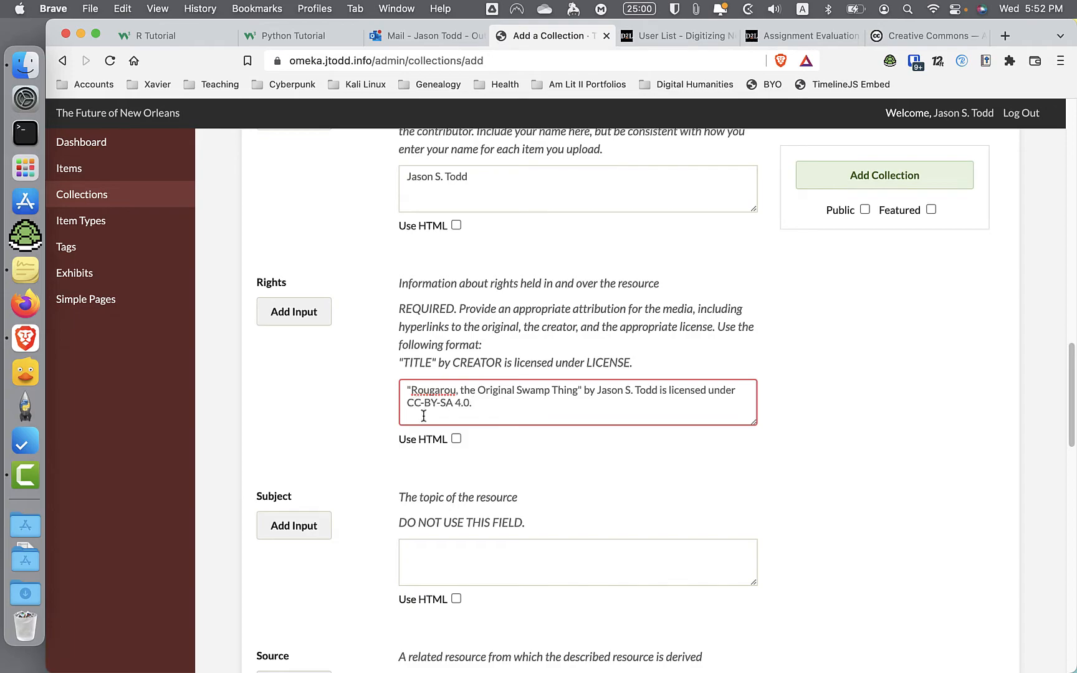
left_click(456, 439)
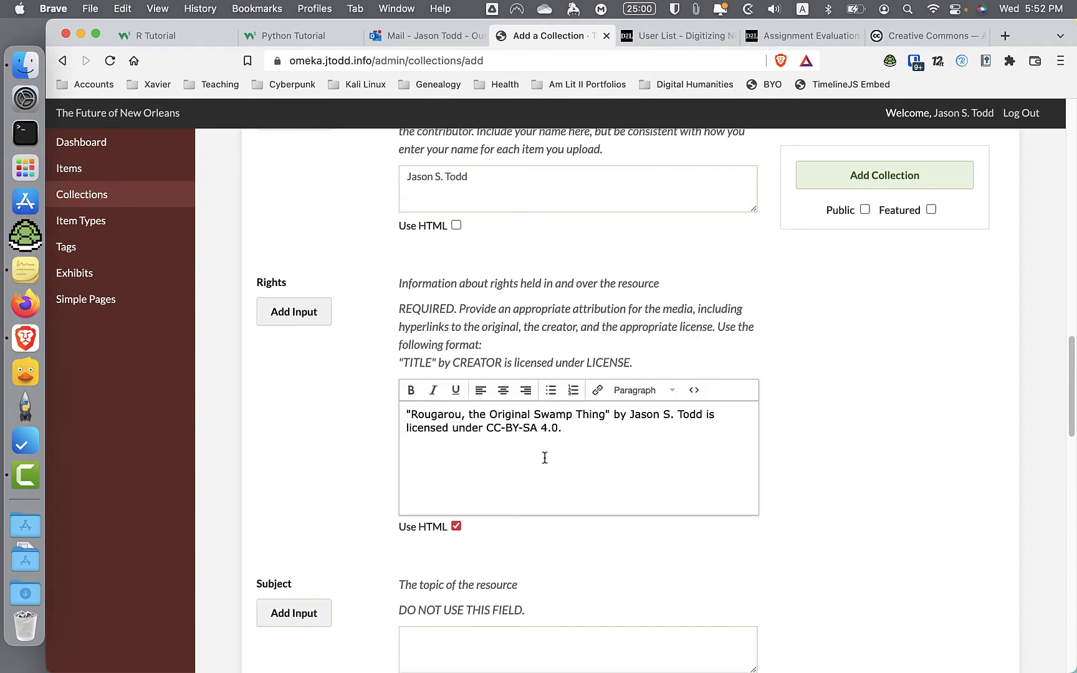
left_click_drag(487, 430, 549, 429)
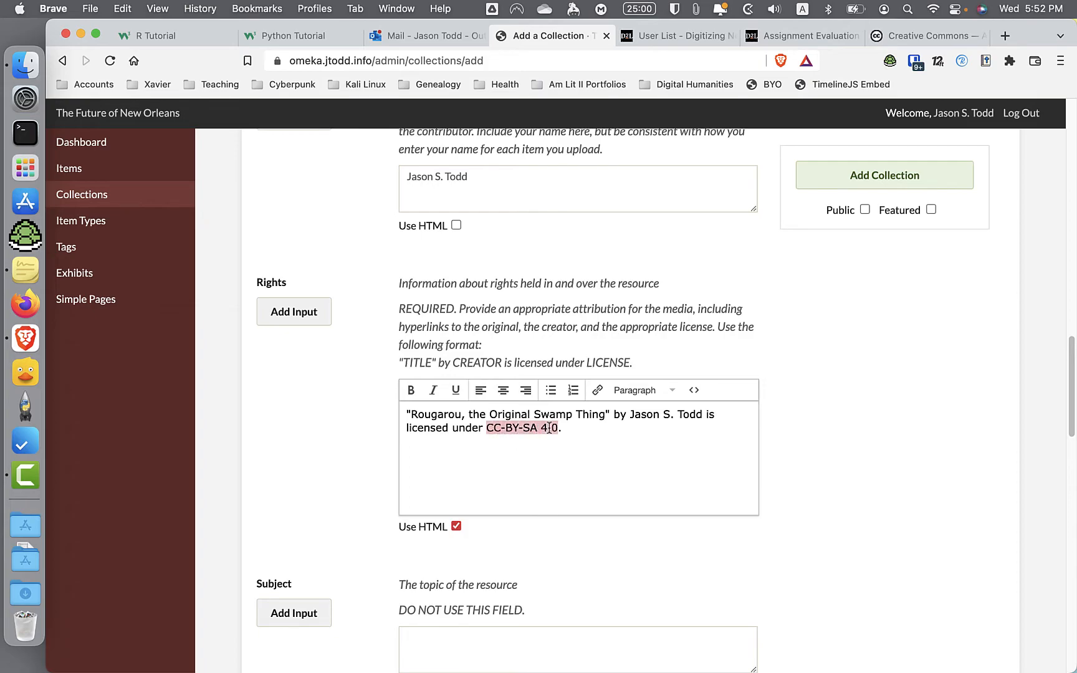
left_click(598, 390)
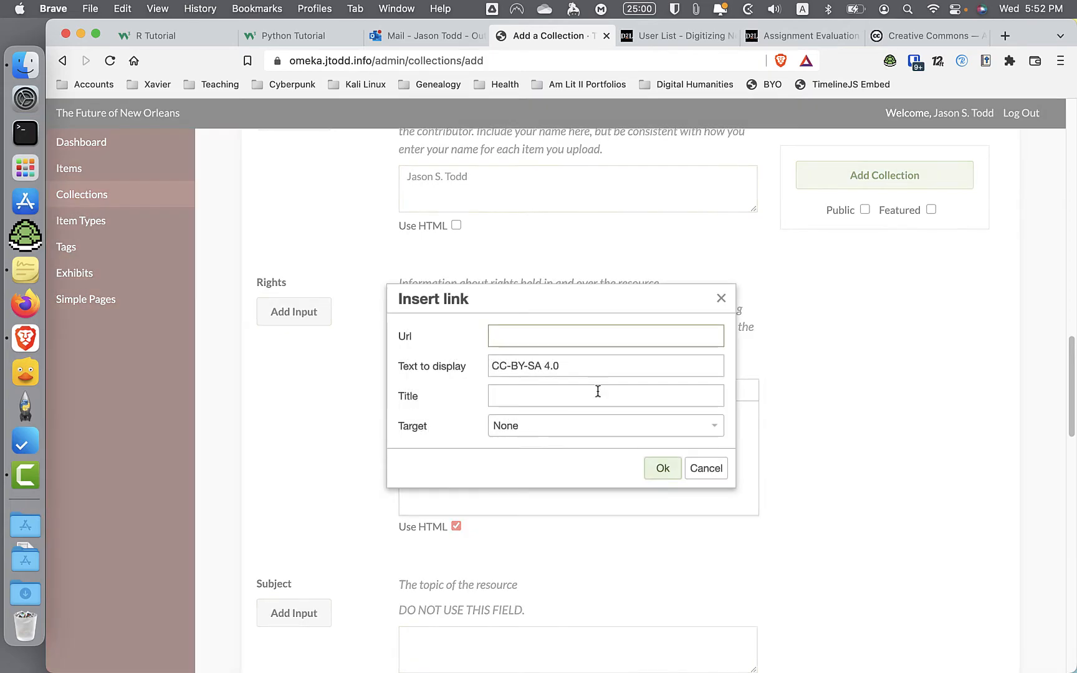
key("super+v")
key("Tab")
key("Tab")
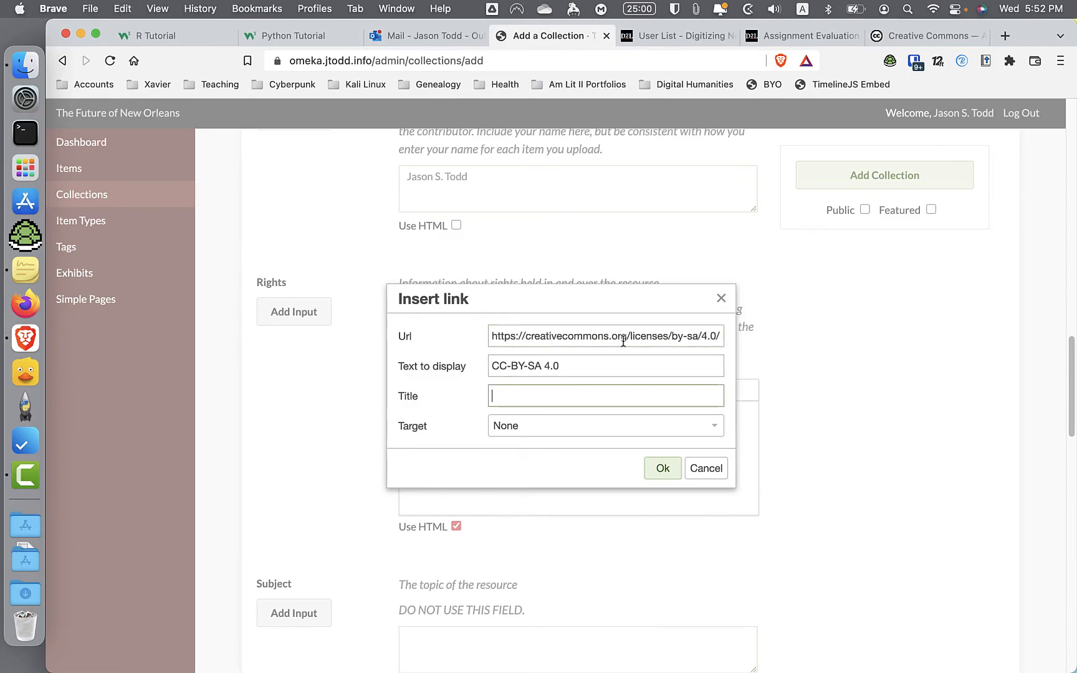
key("super+v")
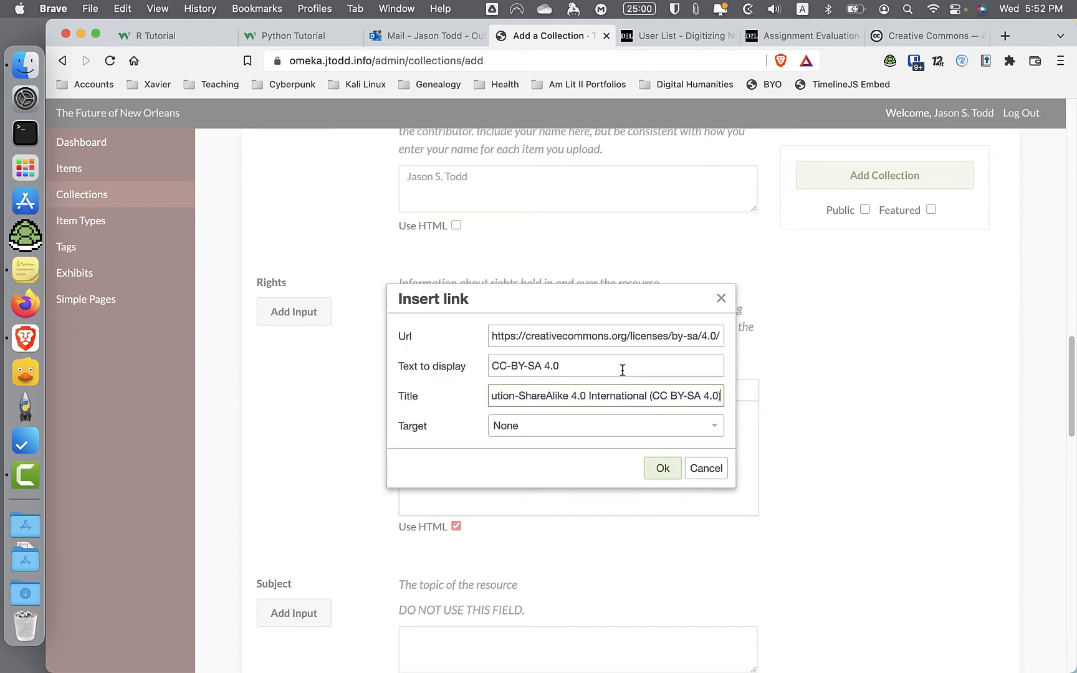
left_click(623, 429)
left_click(607, 466)
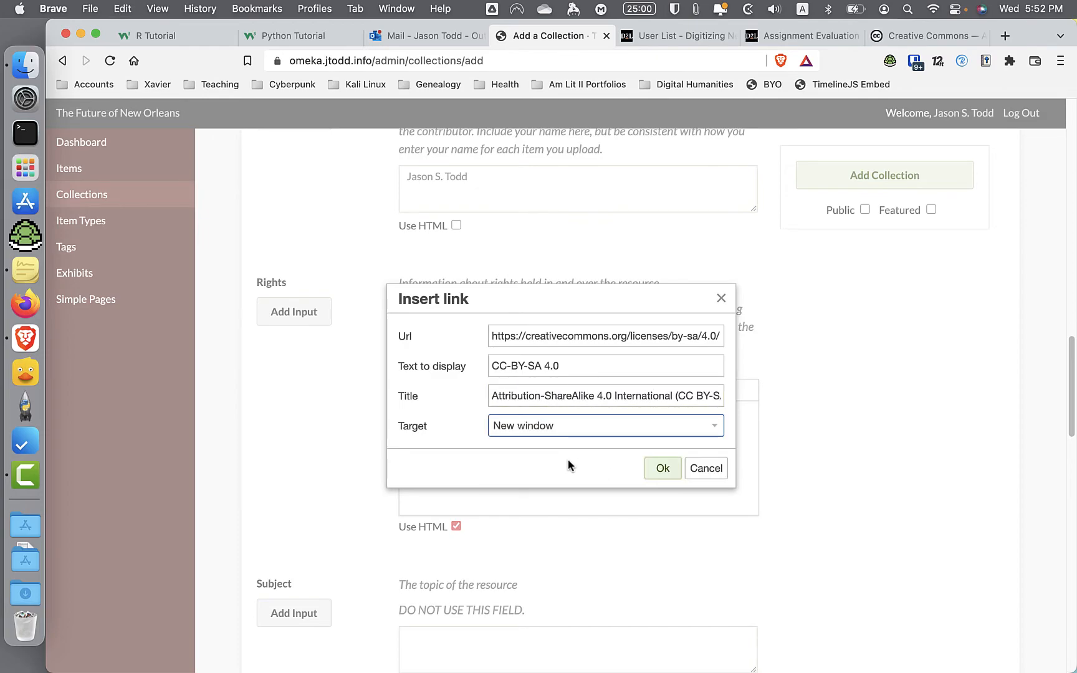
left_click(663, 469)
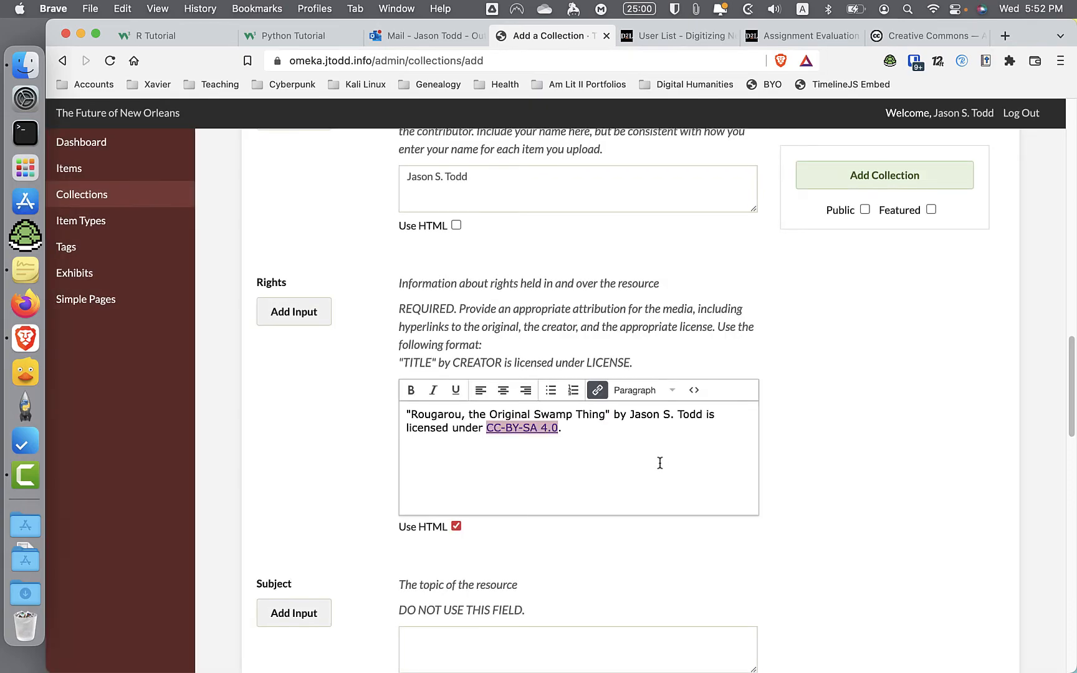
left_click(644, 513)
- Make the collection public and add it to the site
scroll(640, 547, "down", 3)
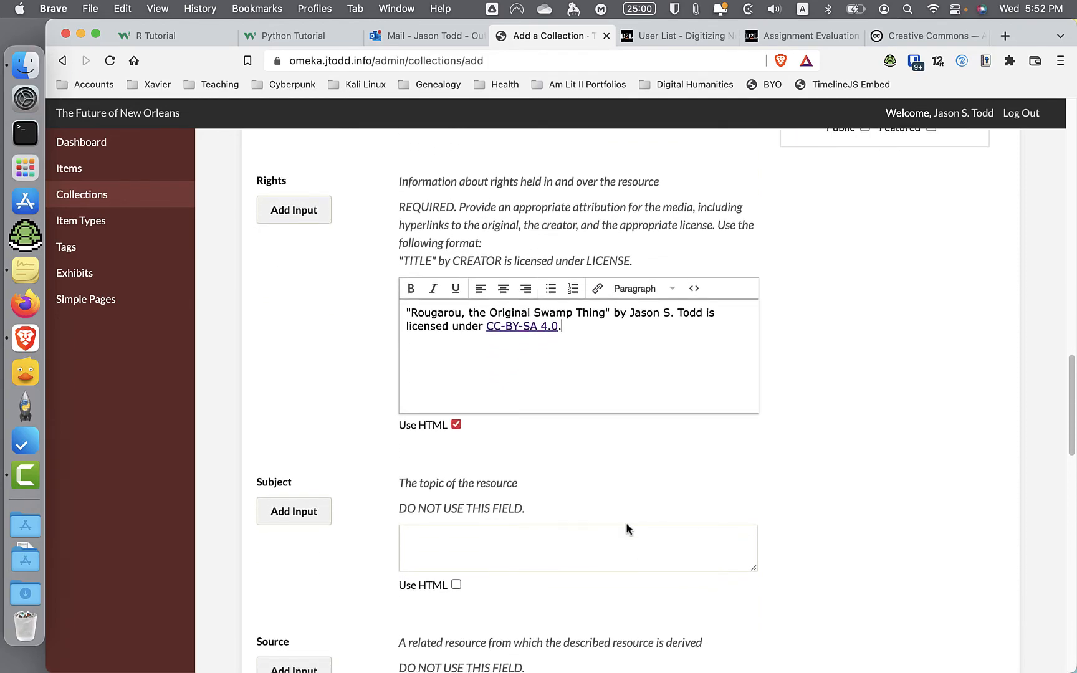
scroll(617, 499, "down", 10)
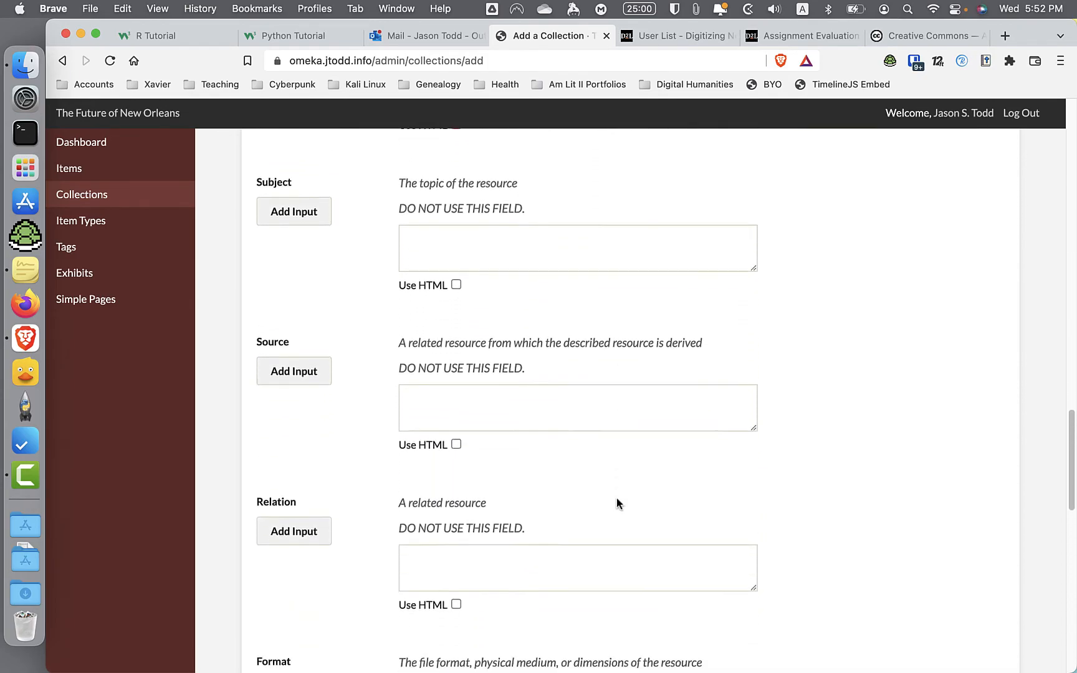
scroll(617, 498, "up", 20)
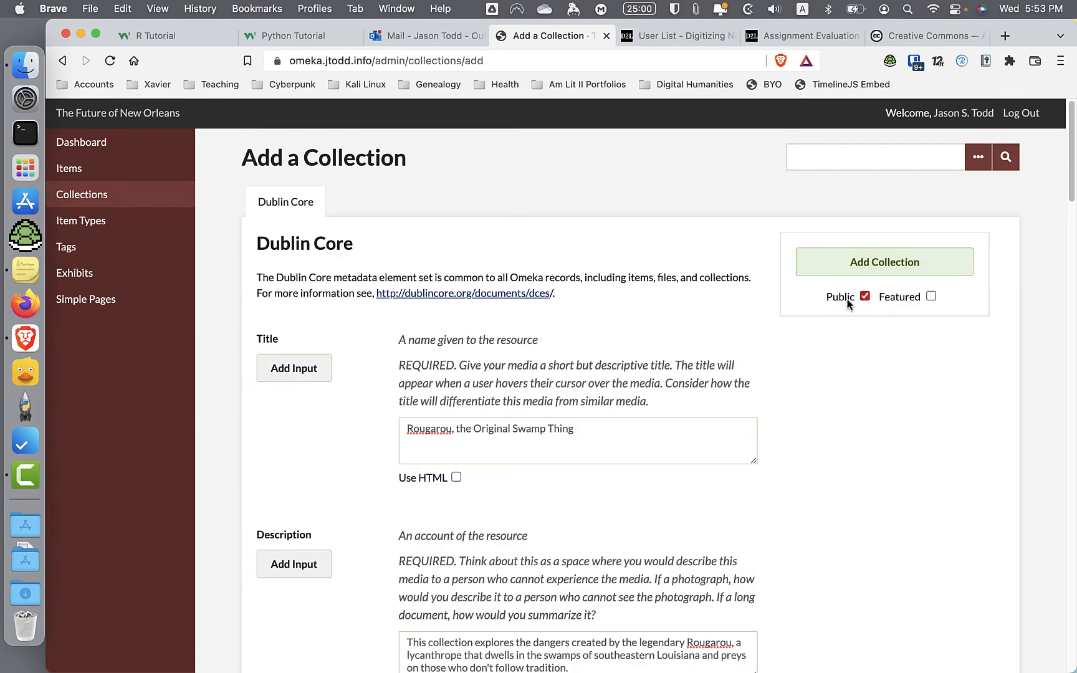
left_click(877, 262)
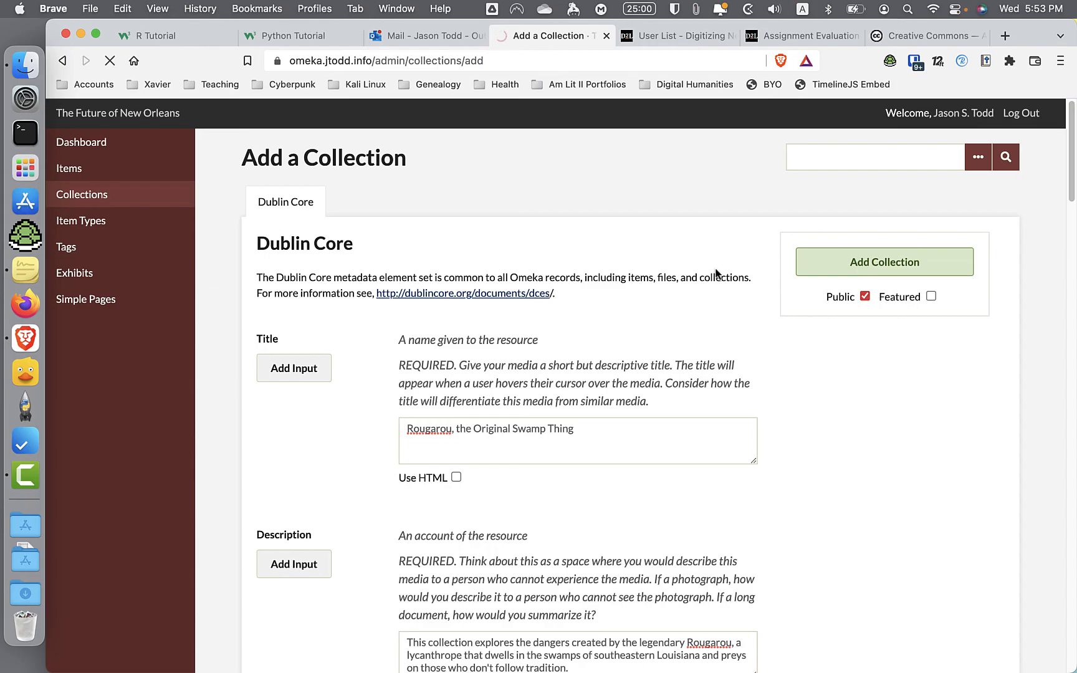